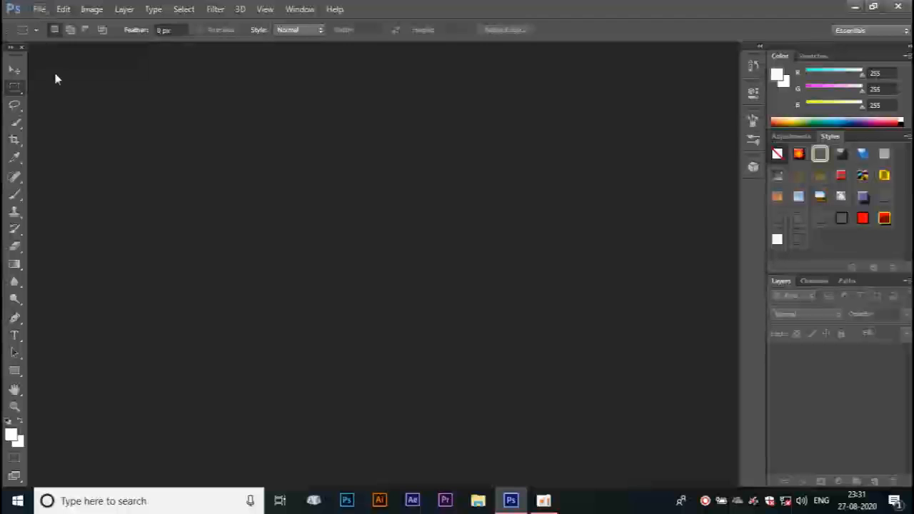
Step: Create a new 10 × 5 inch document at 200 pixels/inch in RGB Color with transparent background contents
left_click(39, 10)
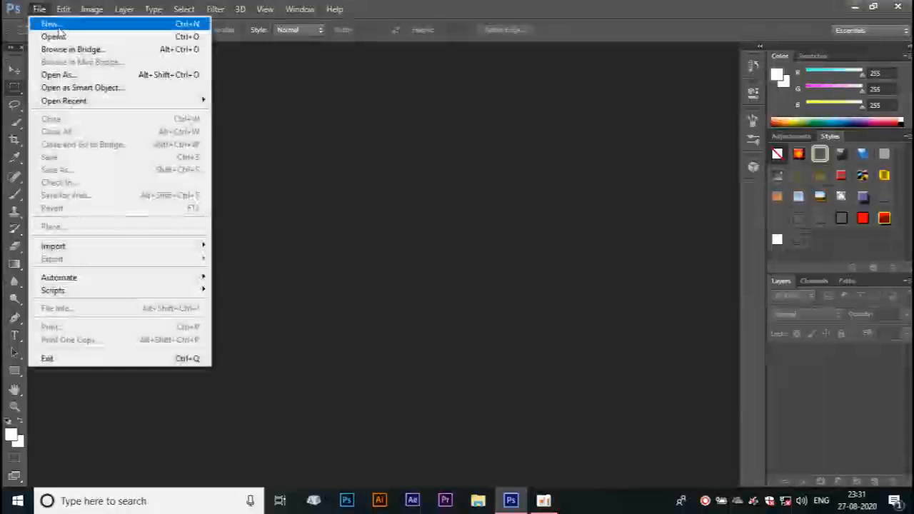
left_click(60, 26)
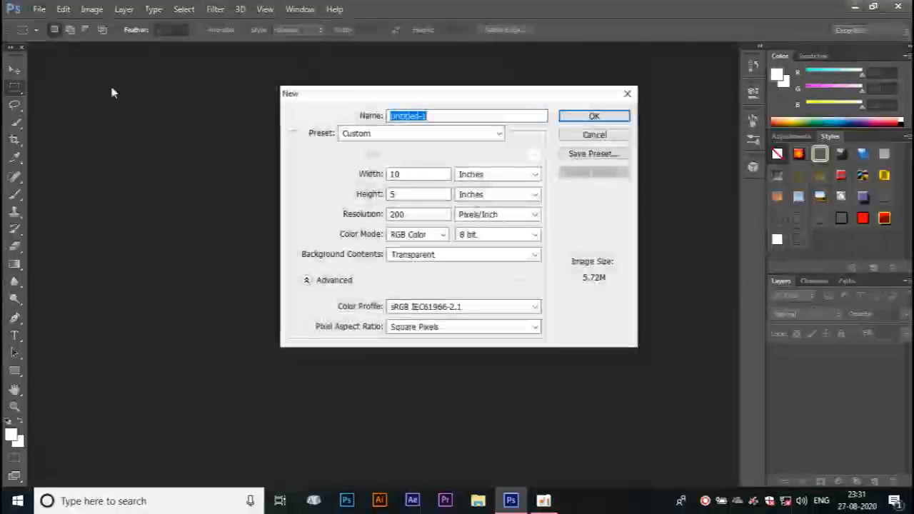
left_click(591, 116)
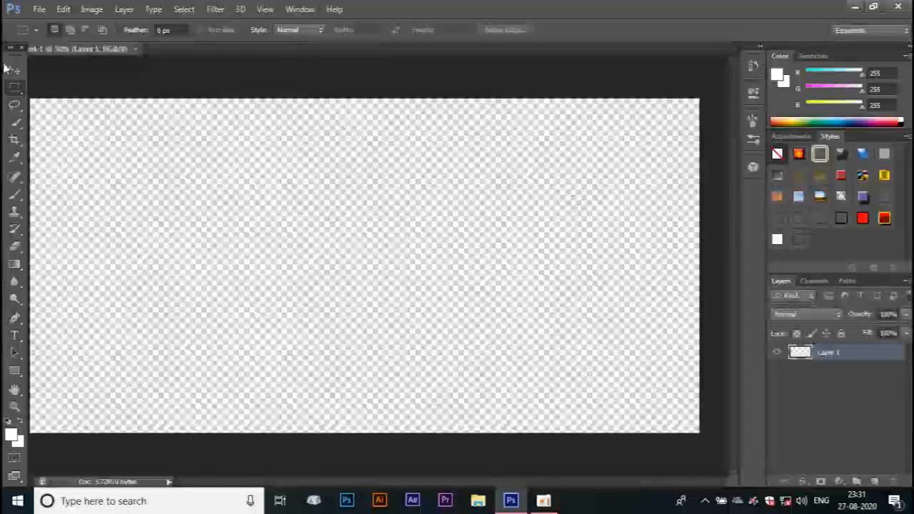
Step: Start opening an existing image and browse from the U TUBE folder through drive D: to the computer's drive list
left_click(37, 11)
left_click(48, 38)
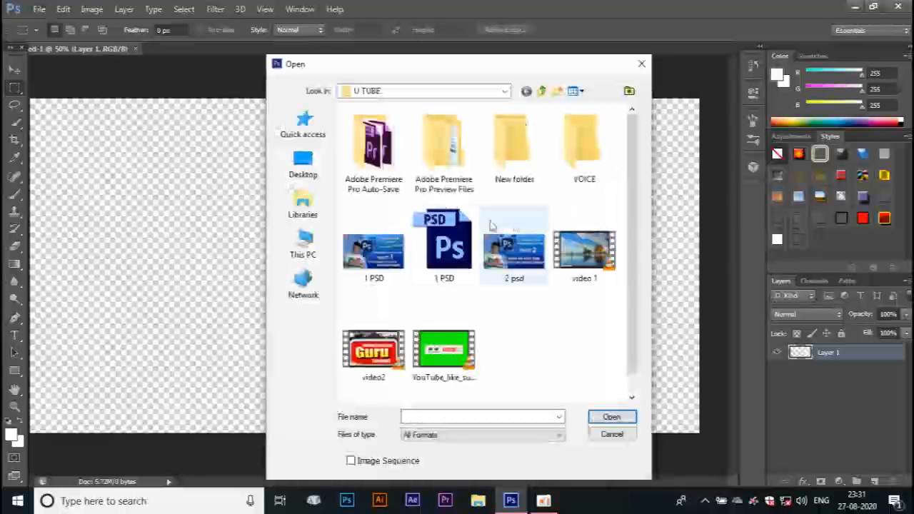
mouse_move(632, 177)
left_mouse_down()
mouse_move(635, 201)
mouse_move(633, 184)
left_mouse_up()
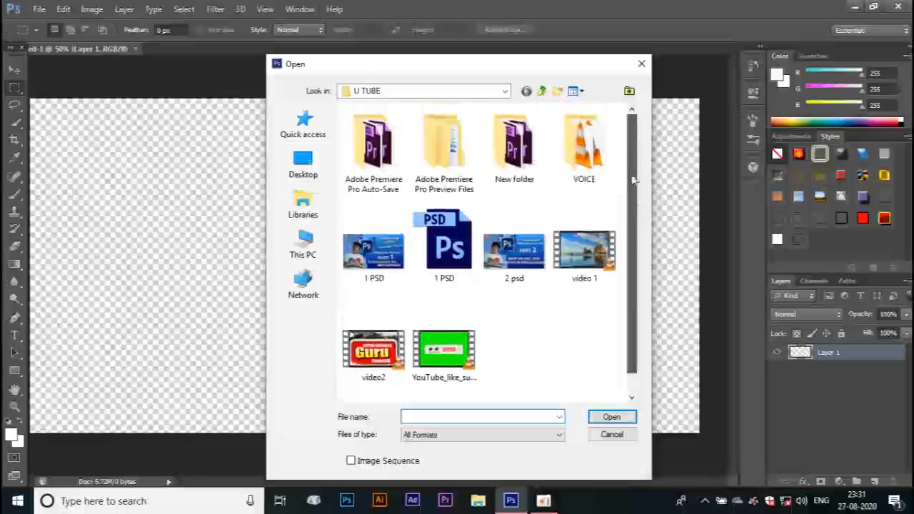
left_click(543, 89)
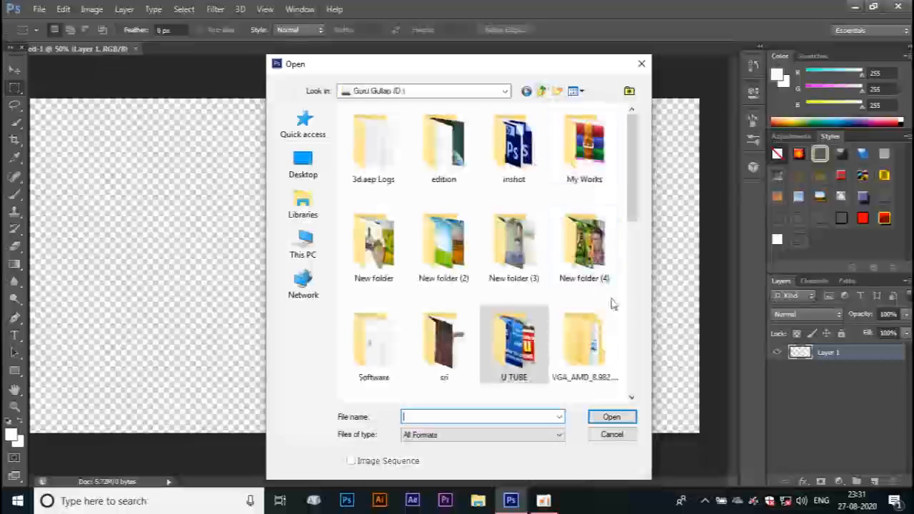
double_click(459, 346)
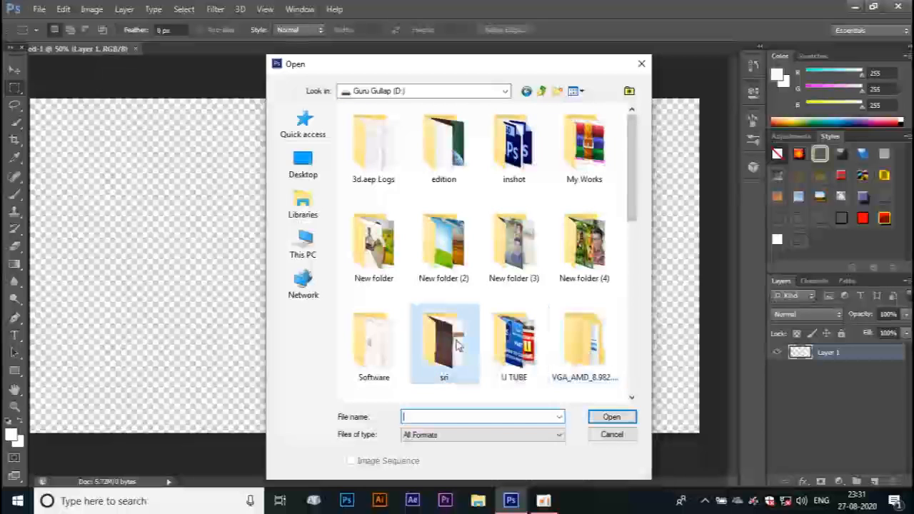
left_click(543, 91)
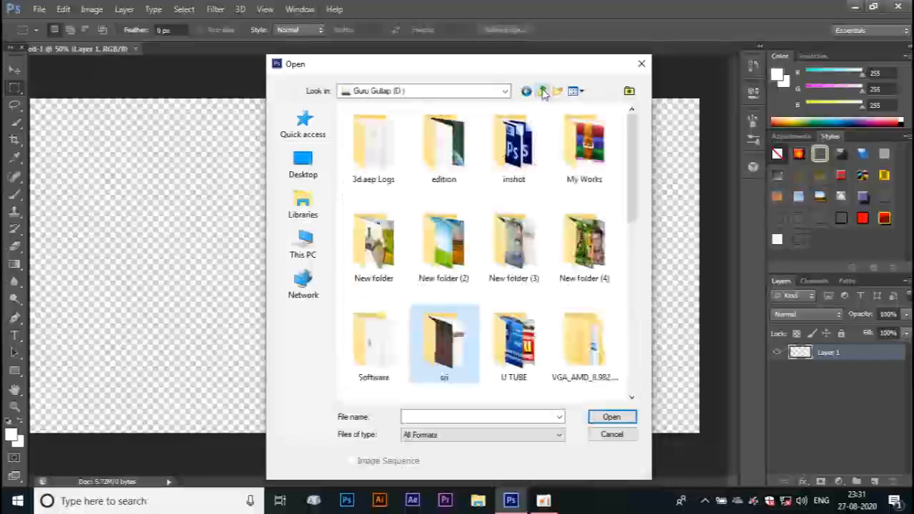
left_click(312, 246)
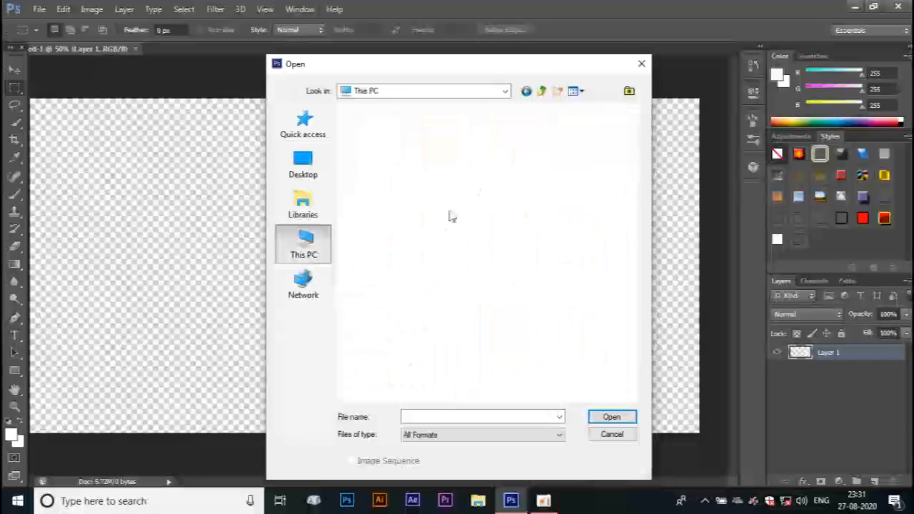
Step: Open the Ganesha statue PNG from the movie folder on drive E:
scroll(528, 268, "down", 1)
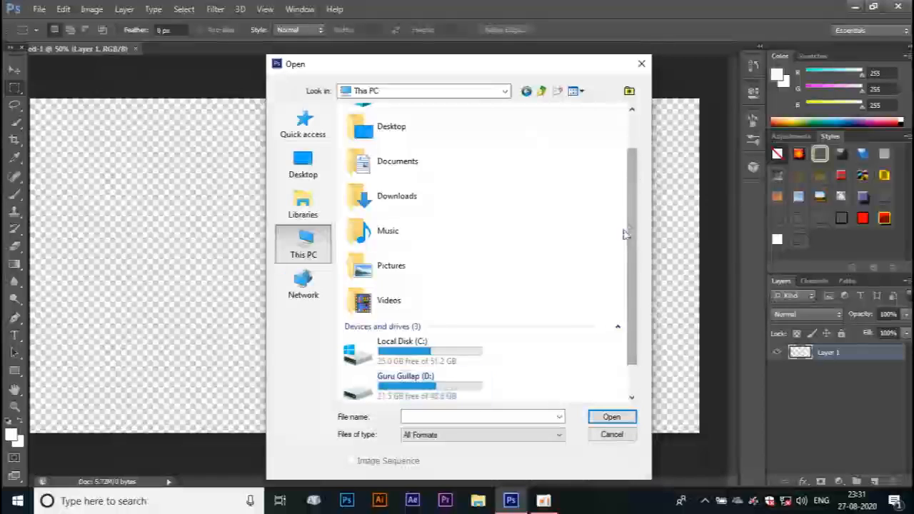
scroll(632, 183, "down", 1)
double_click(435, 382)
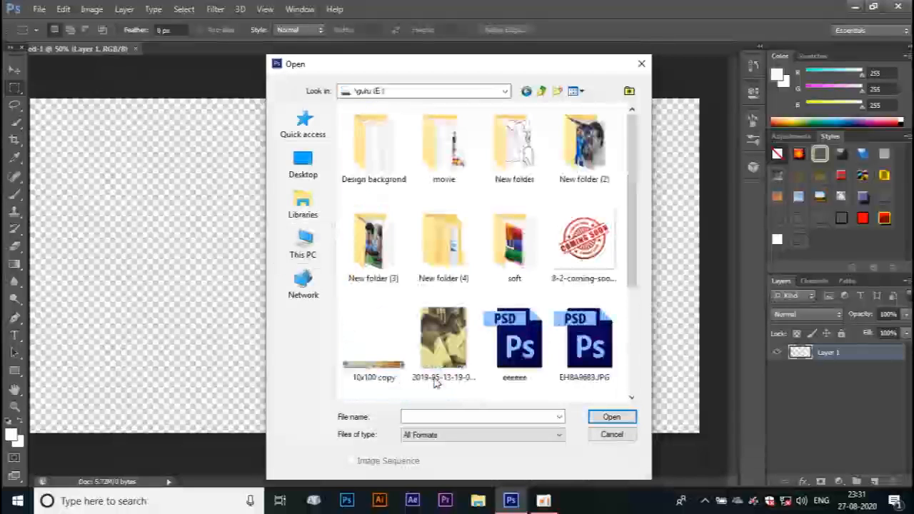
double_click(449, 174)
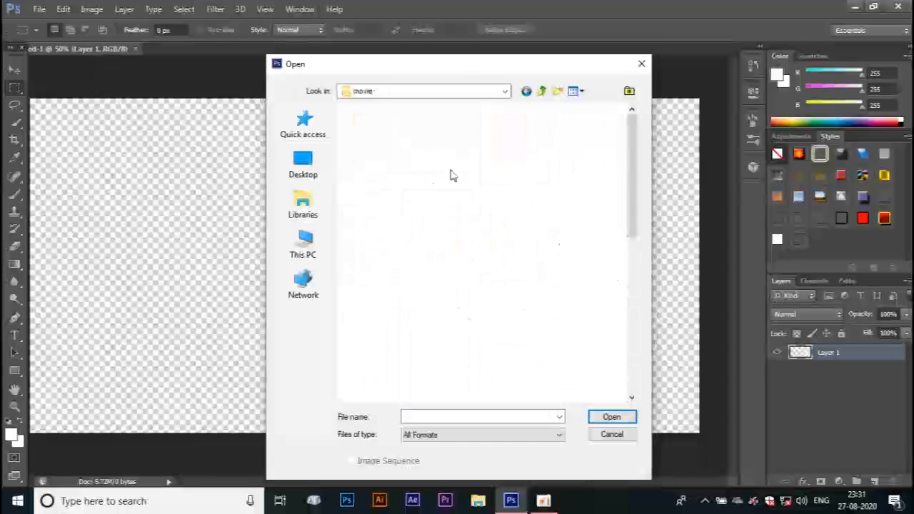
left_click_drag(632, 169, 624, 291)
double_click(528, 257)
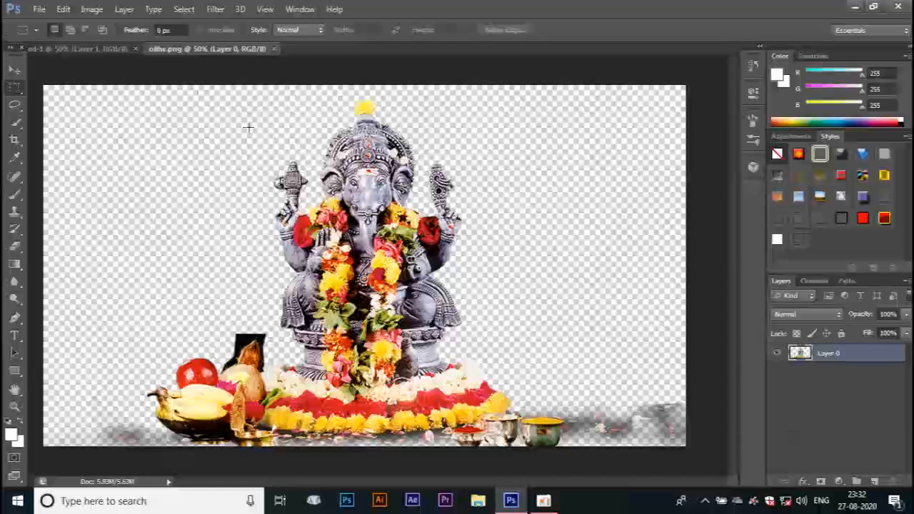
Step: Copy the Ganesha image into the new document, scale it to about 90% width and 86% height, and rest it on the canvas's lower edge
left_click(14, 69)
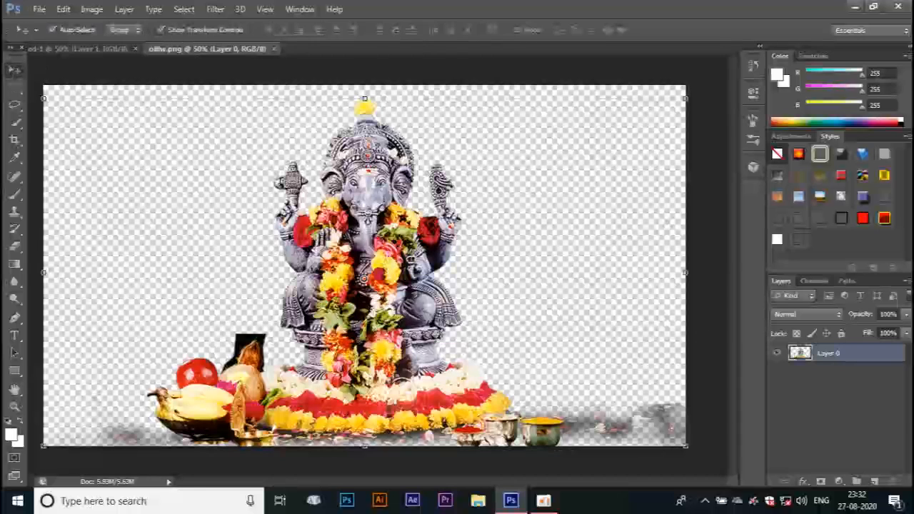
left_click_drag(335, 155, 345, 207)
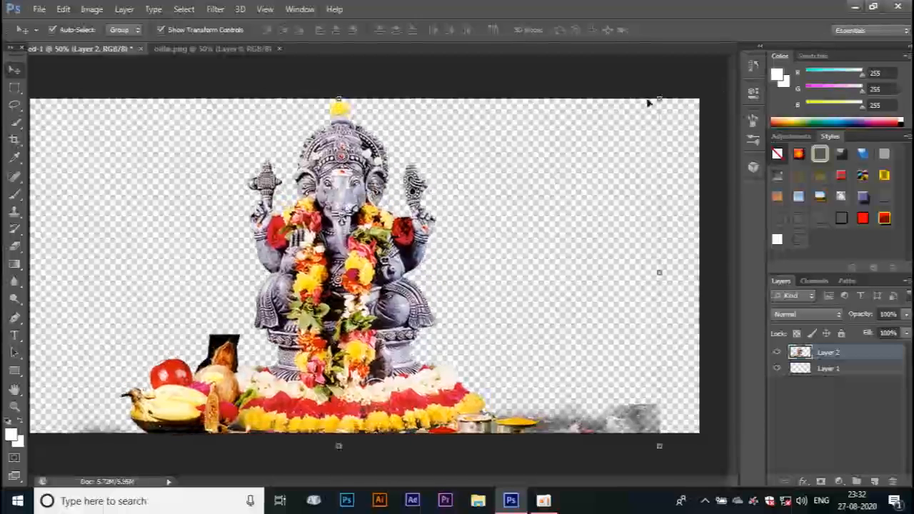
left_click_drag(658, 102, 586, 153)
left_click_drag(311, 308, 346, 291)
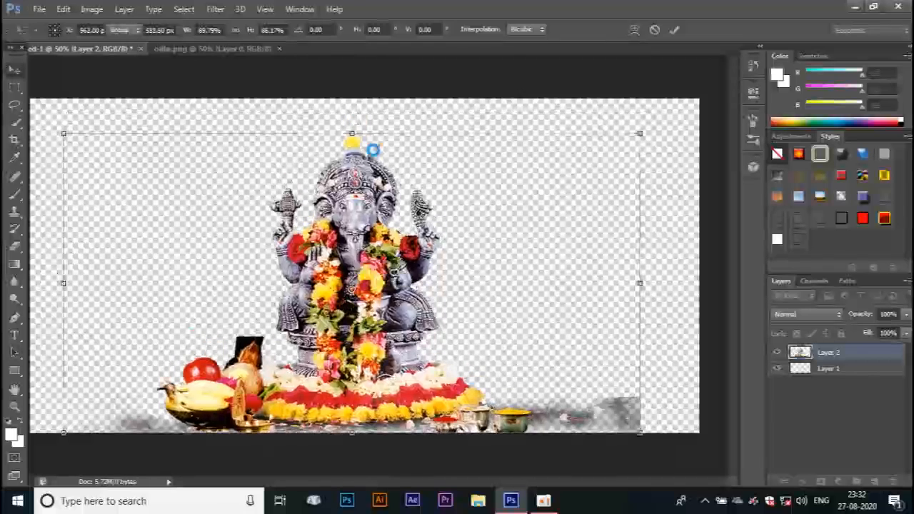
key("Return")
Step: Start opening another image and browse to the My Works folder on drive D:, checking its New folder
left_click(40, 8)
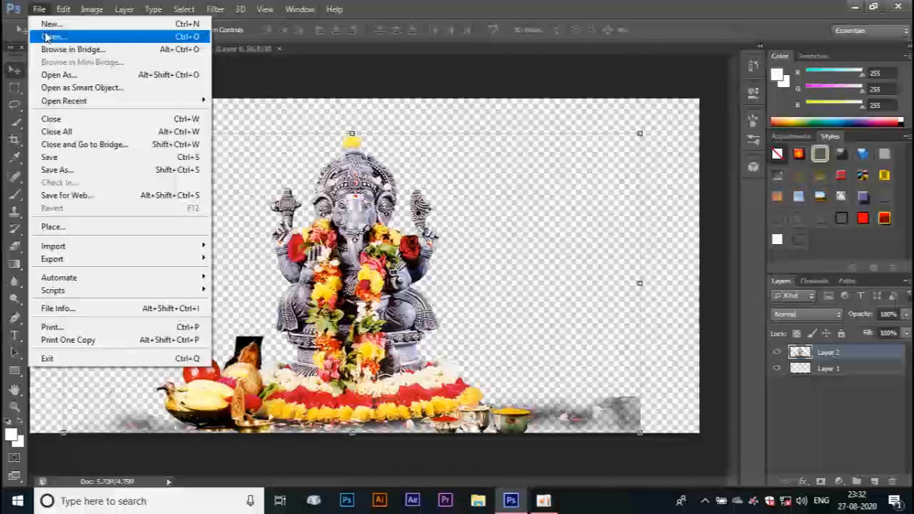
left_click(47, 36)
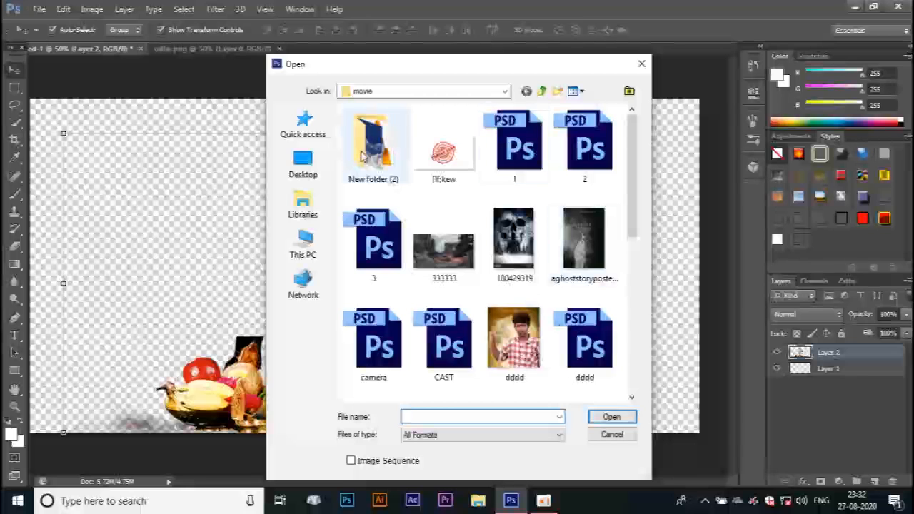
left_click(543, 92)
left_click(542, 91)
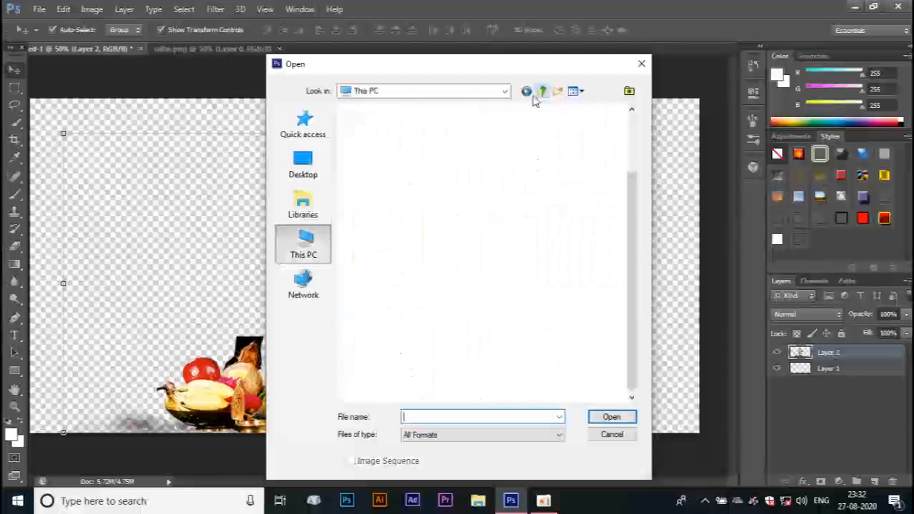
double_click(379, 350)
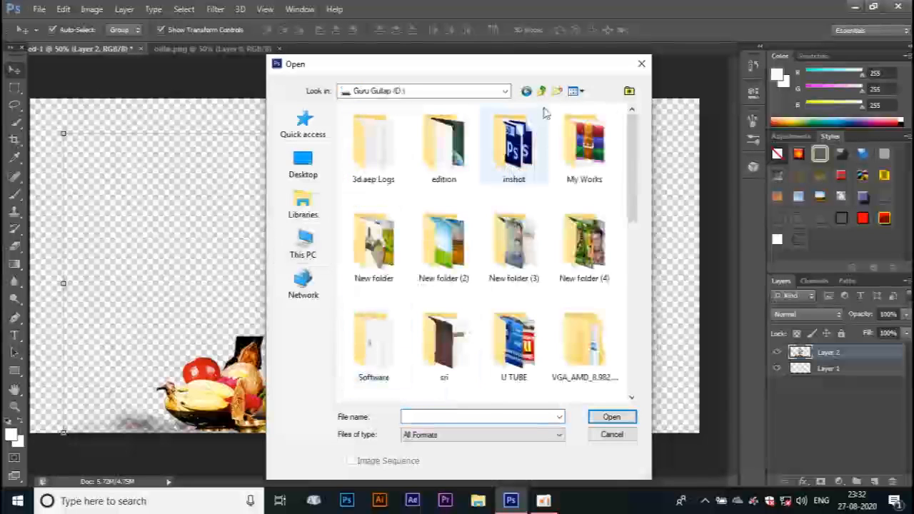
double_click(574, 150)
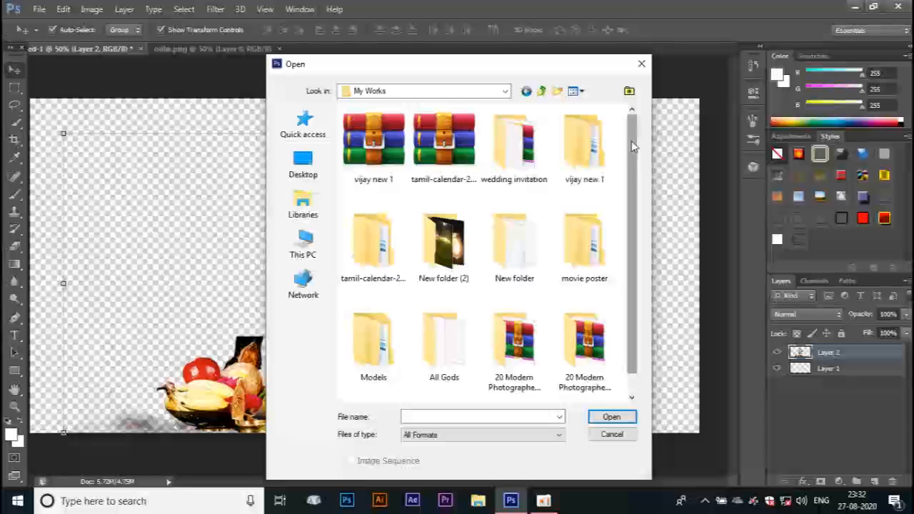
left_click_drag(632, 146, 629, 169)
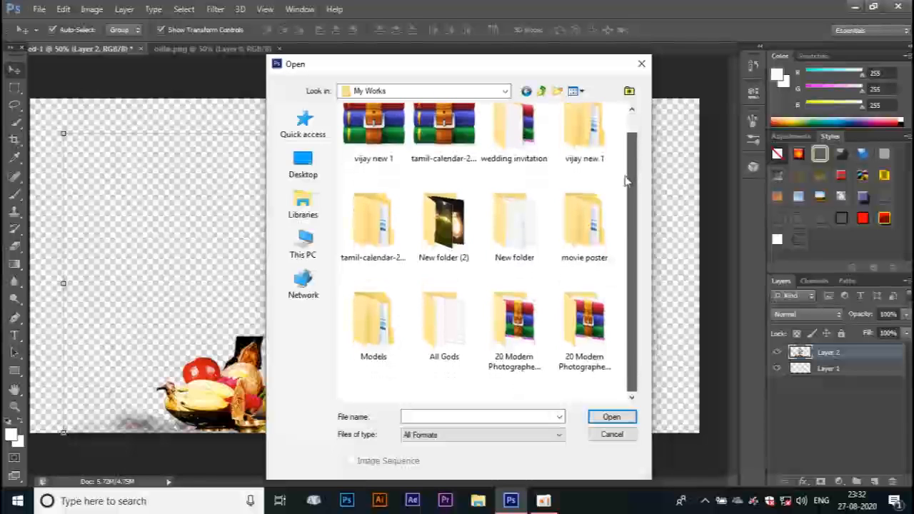
double_click(514, 221)
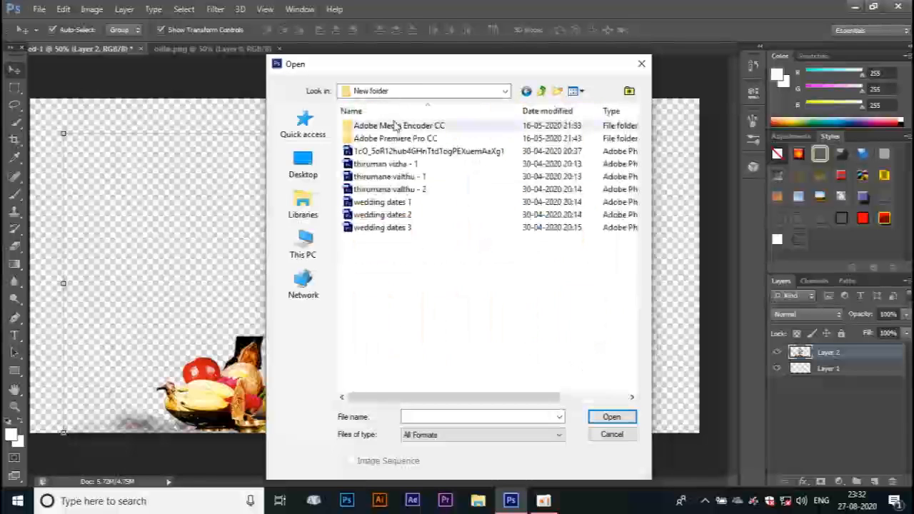
left_click(541, 90)
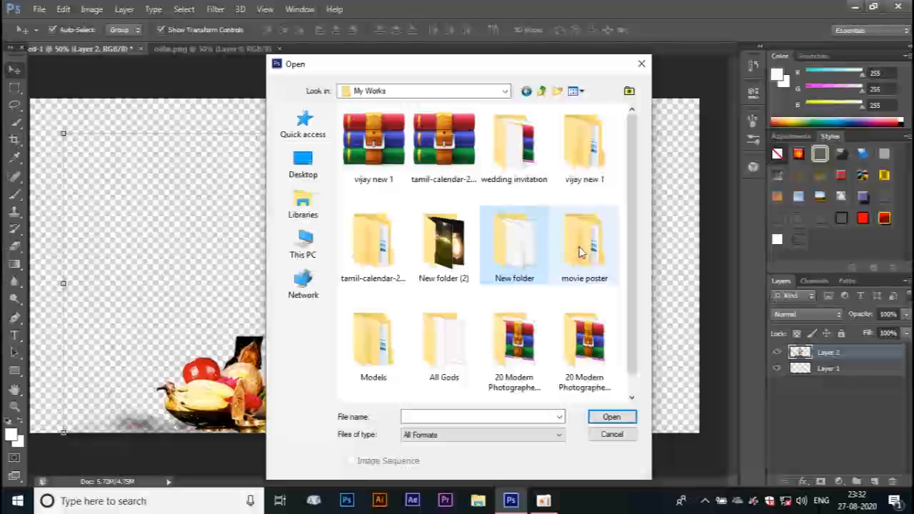
Step: Open Backgrounds (222).JPG from the ALBUM BACKGROUND folder inside Models
double_click(373, 343)
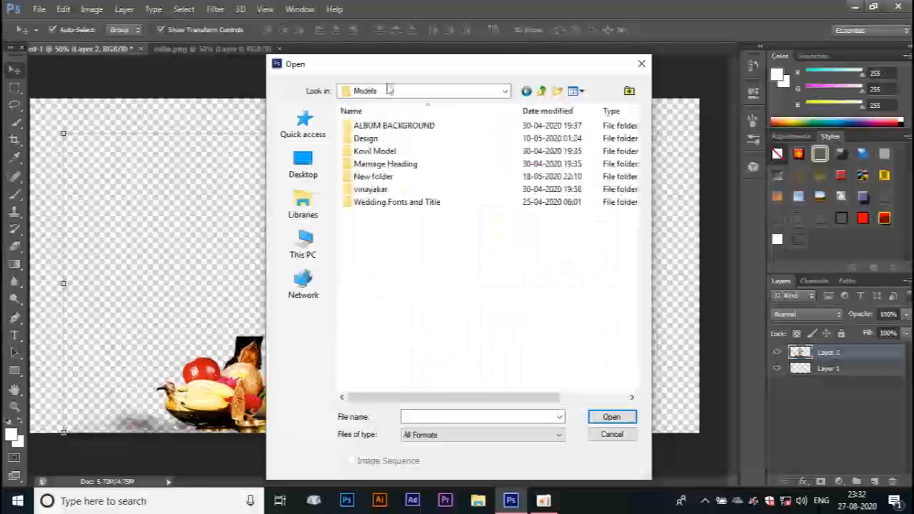
double_click(393, 125)
double_click(393, 126)
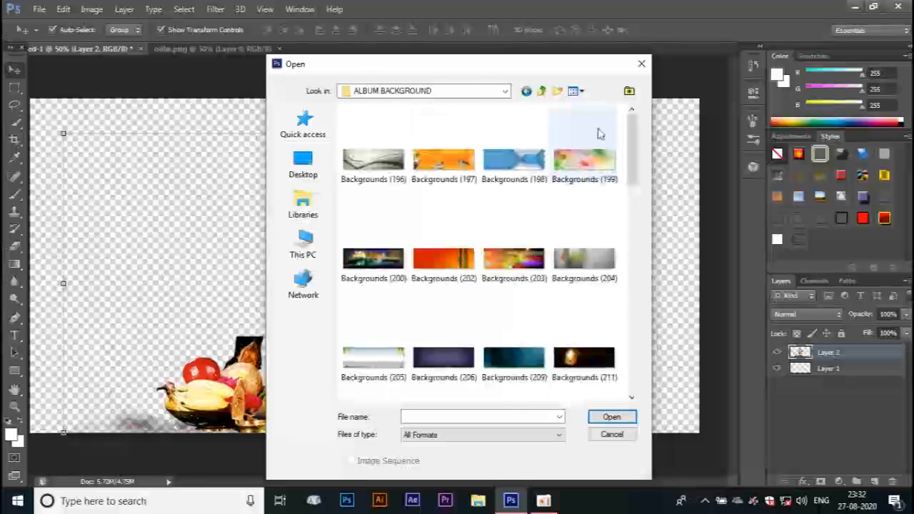
left_click_drag(621, 149, 610, 214)
double_click(359, 374)
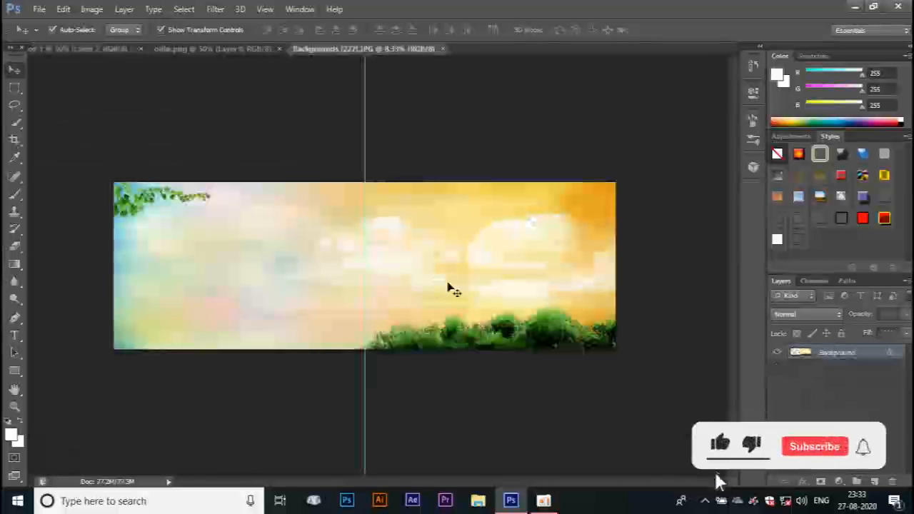
Step: Copy the sky and grass background into the Ganesha document, shrink it and position its grassy part over the canvas
left_click_drag(443, 271, 149, 154)
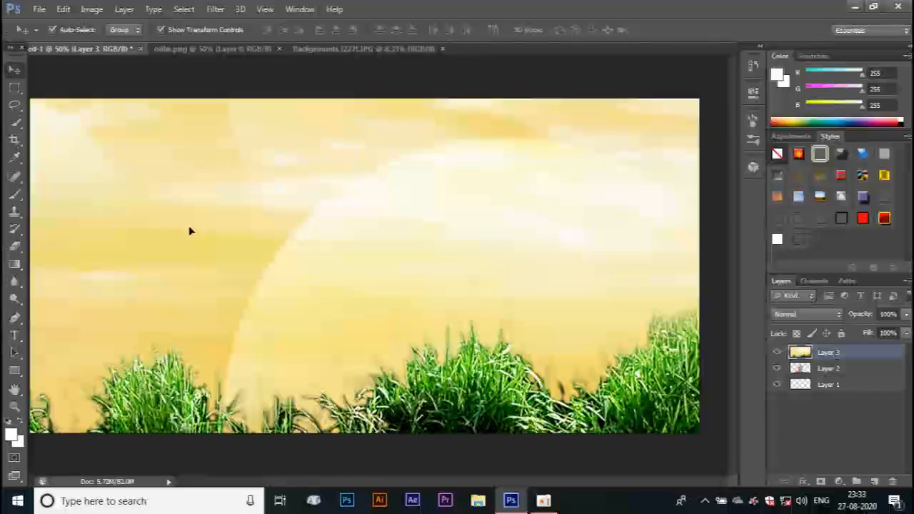
scroll(190, 231, "down", 10)
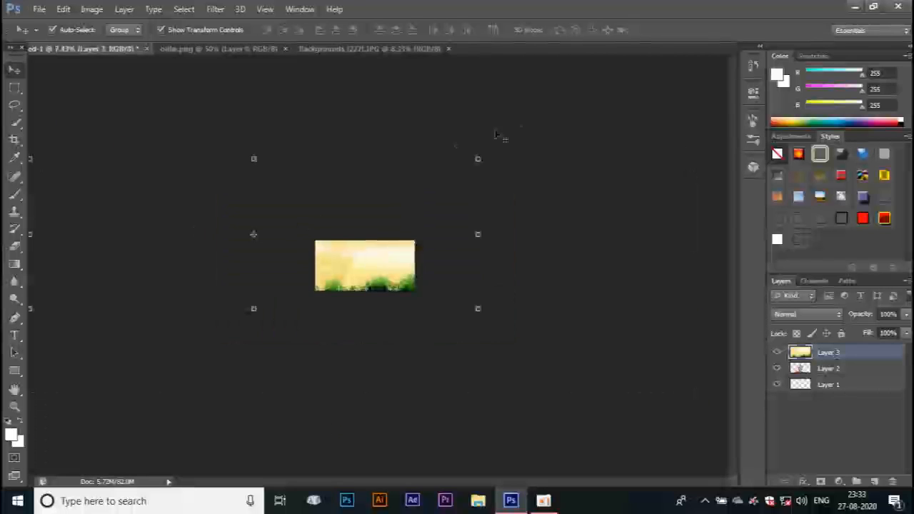
left_click_drag(478, 157, 347, 216)
left_click_drag(264, 271, 365, 263)
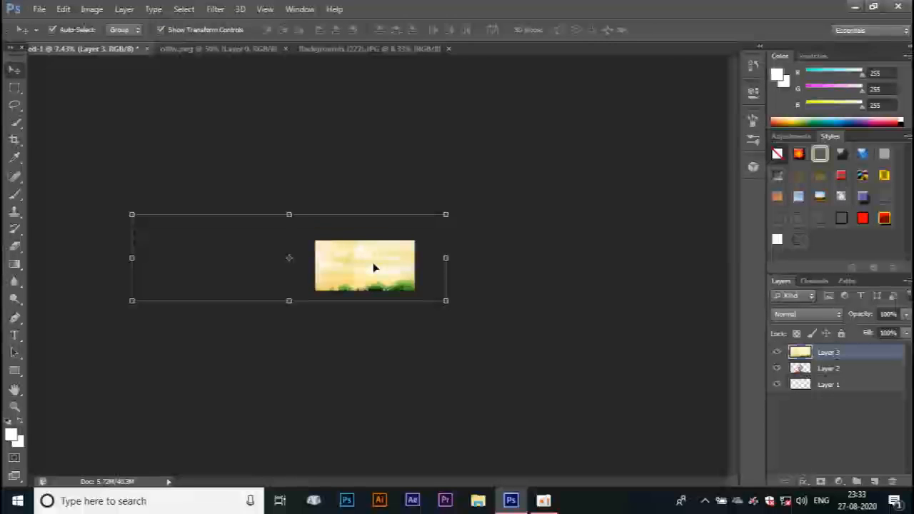
Step: Send the background layer behind the Ganesha layer and shift the statue slightly down
key("ctrl+bracketleft")
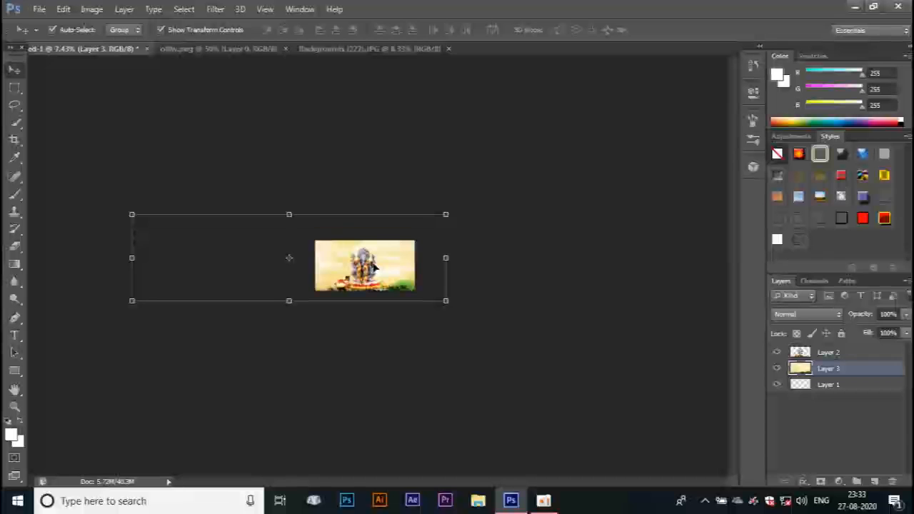
scroll(375, 267, "up", 5)
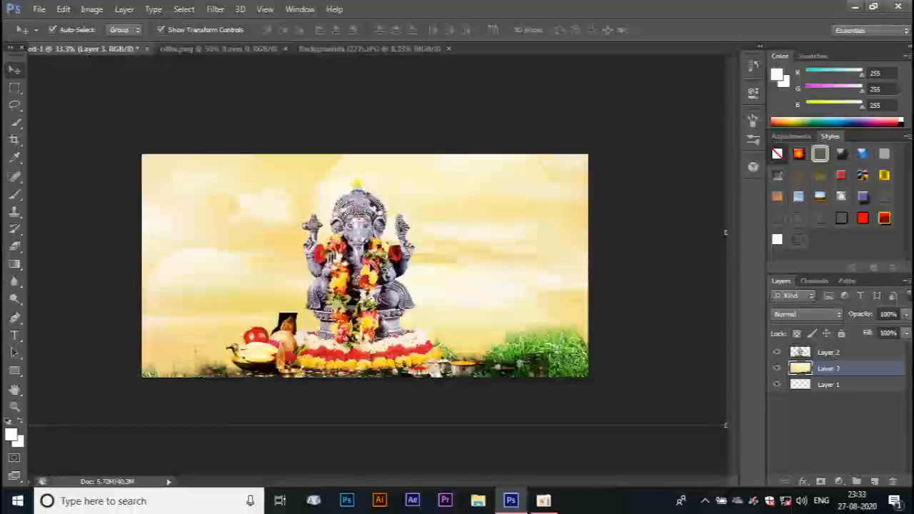
left_click_drag(346, 249, 377, 277)
left_click(421, 84)
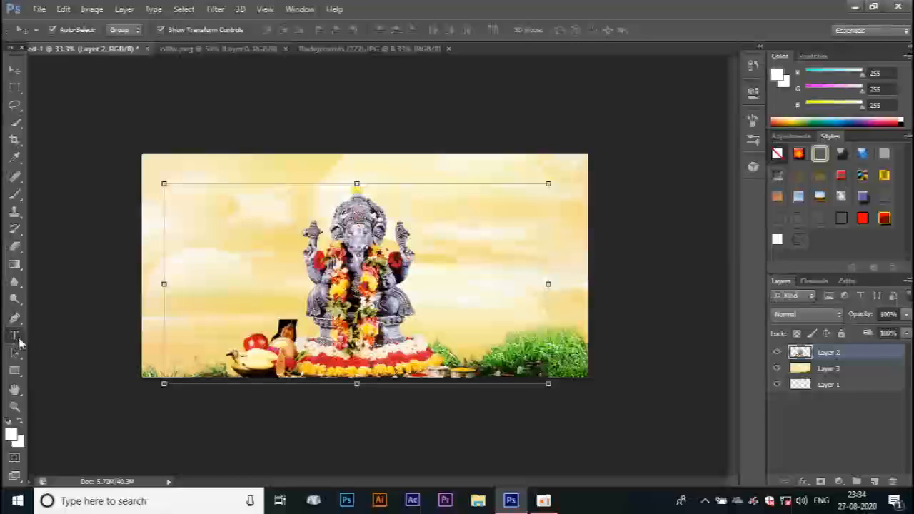
Step: Add the text "vinayagar" in the upper-left area of the banner's sky as a new text layer
key("t")
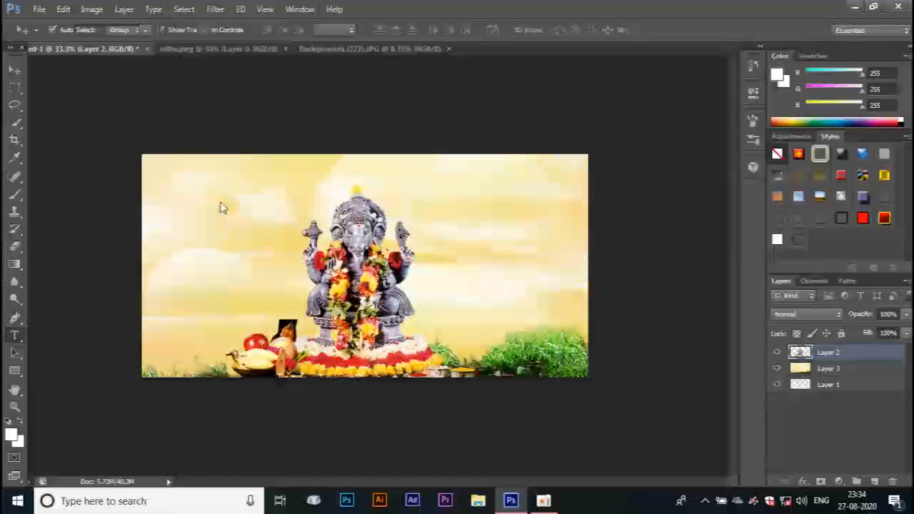
left_click(182, 185)
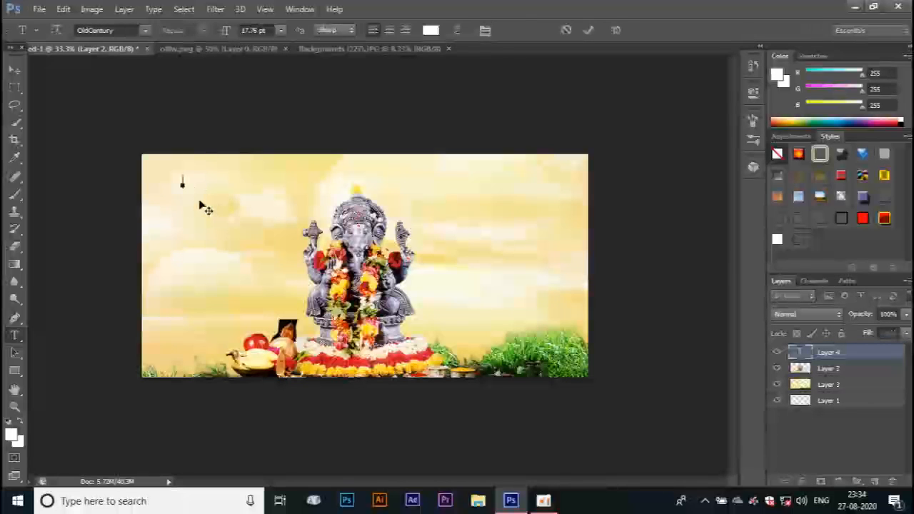
type("Ha")
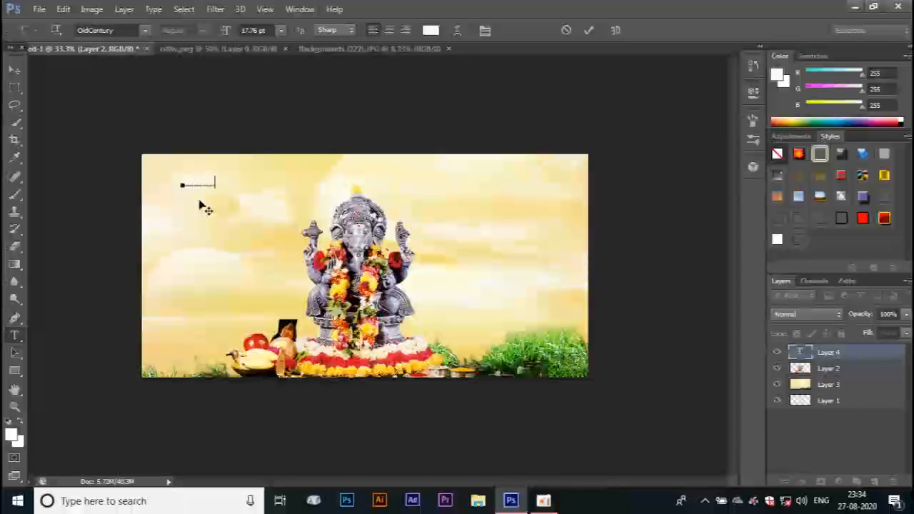
type("y")
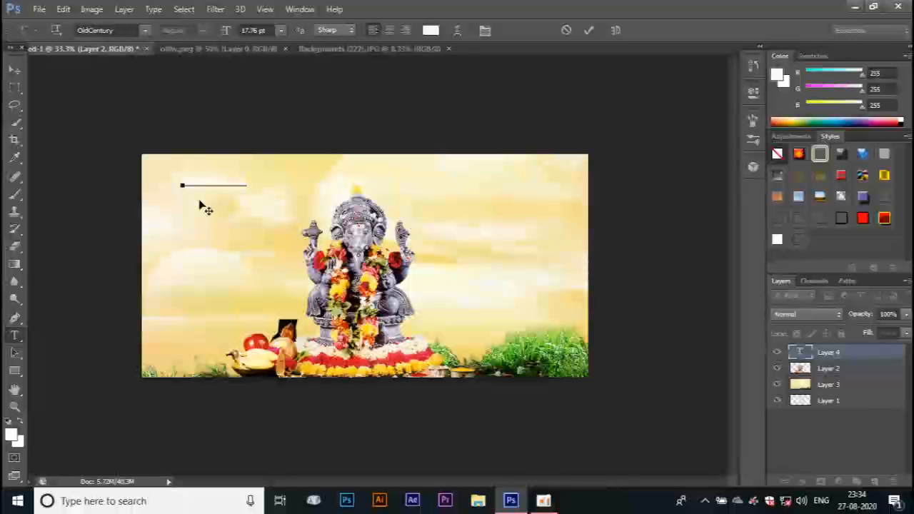
left_click_drag(246, 179, 161, 178)
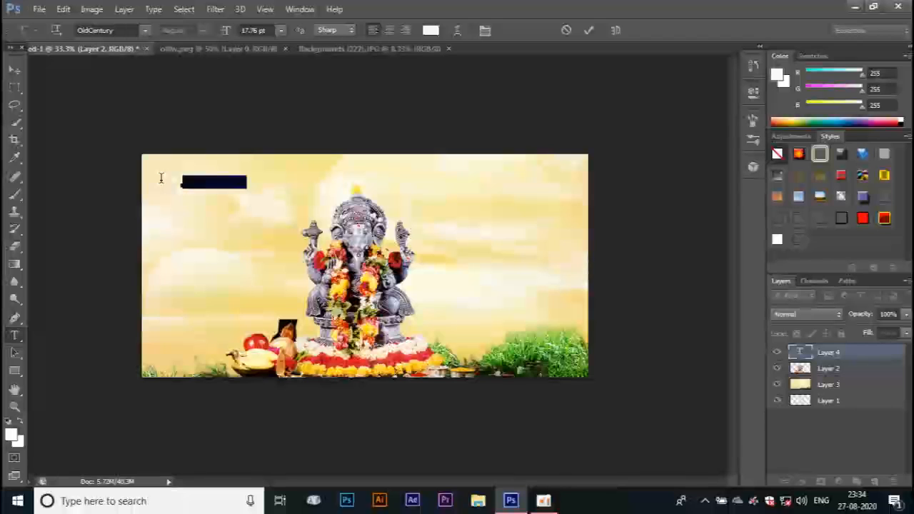
double_click(832, 352)
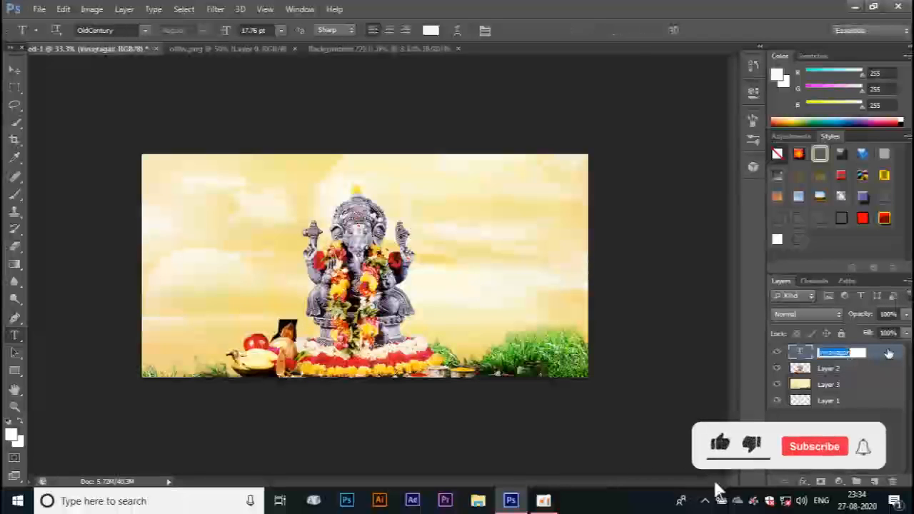
key("Return")
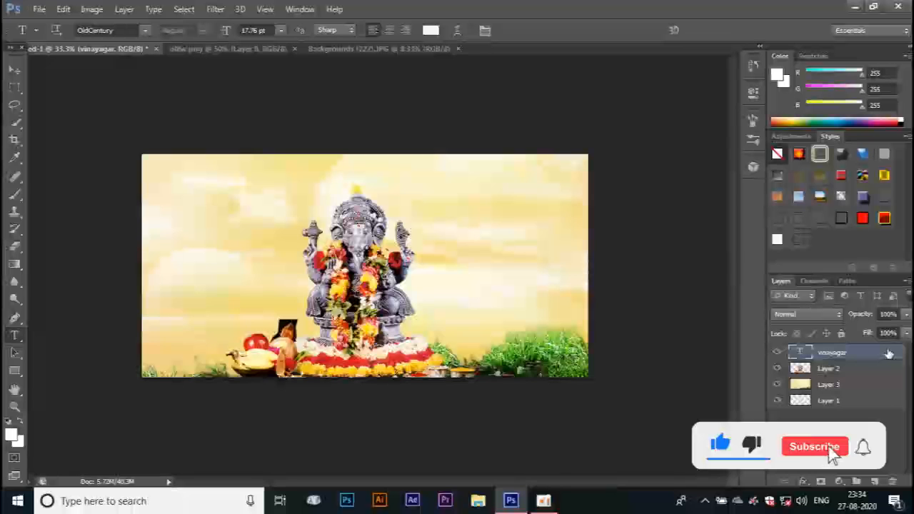
Step: Apply a red color overlay and a yellow stroke of about #f1df1b to the vinayagar text layer
double_click(888, 353)
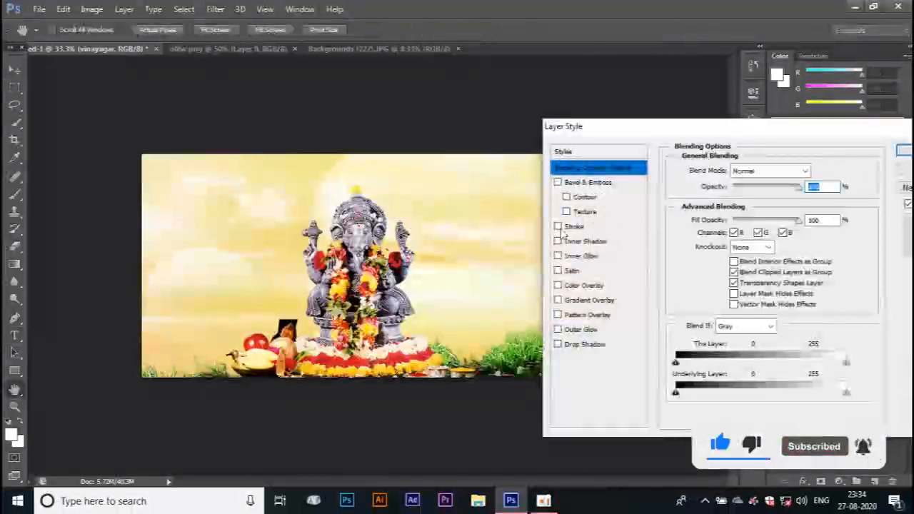
left_click(557, 285)
left_click(558, 227)
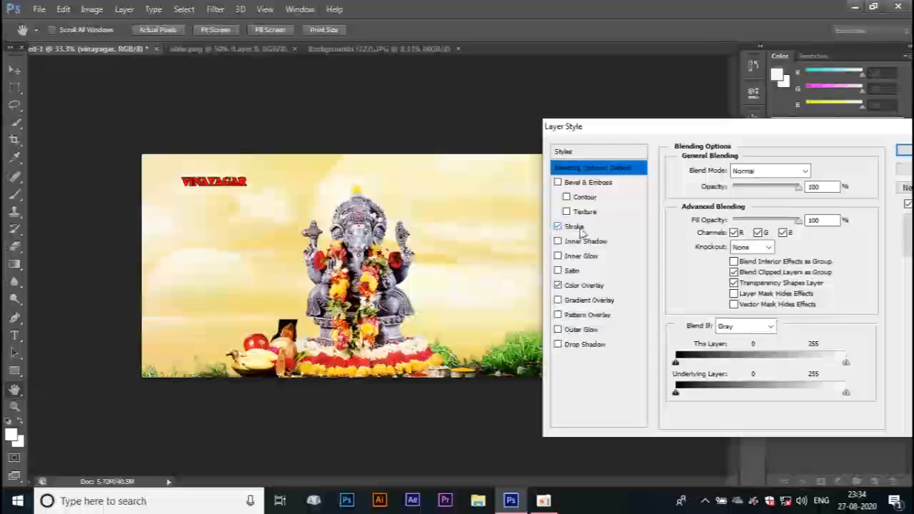
left_click(573, 227)
left_click(708, 263)
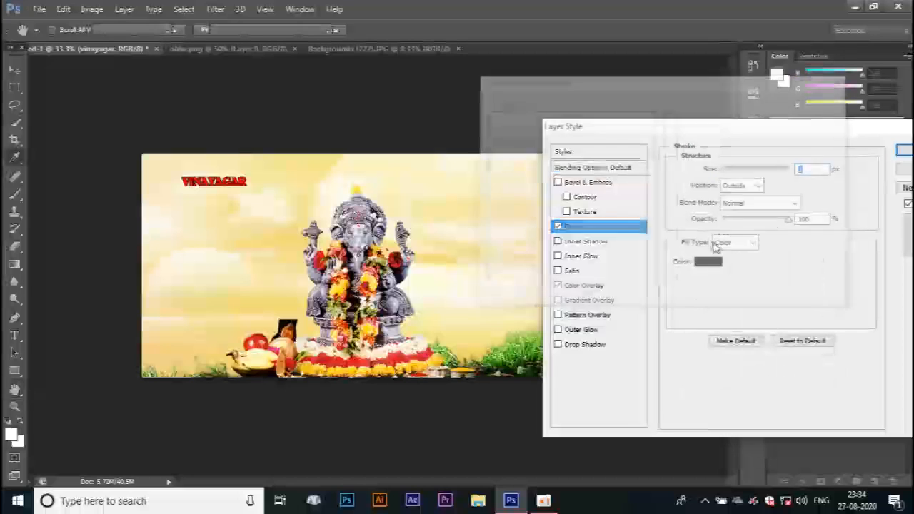
left_click(670, 134)
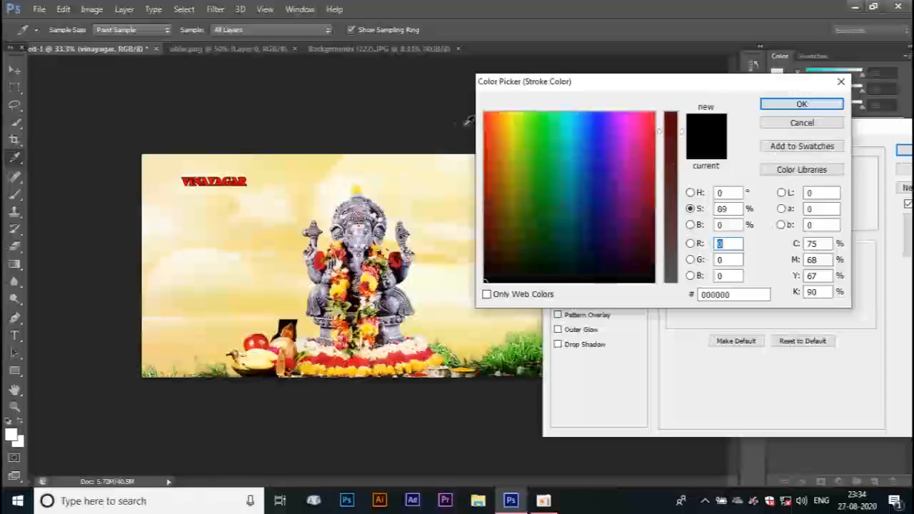
left_click(512, 125)
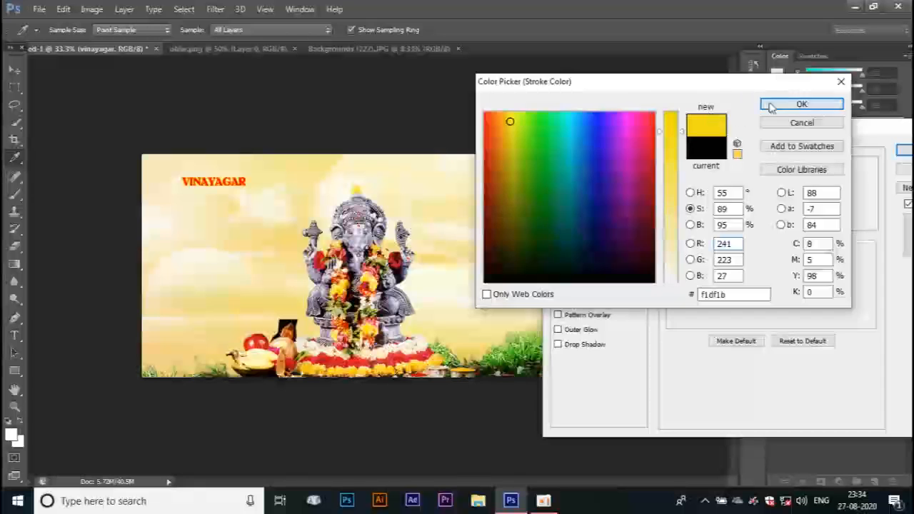
left_click(778, 103)
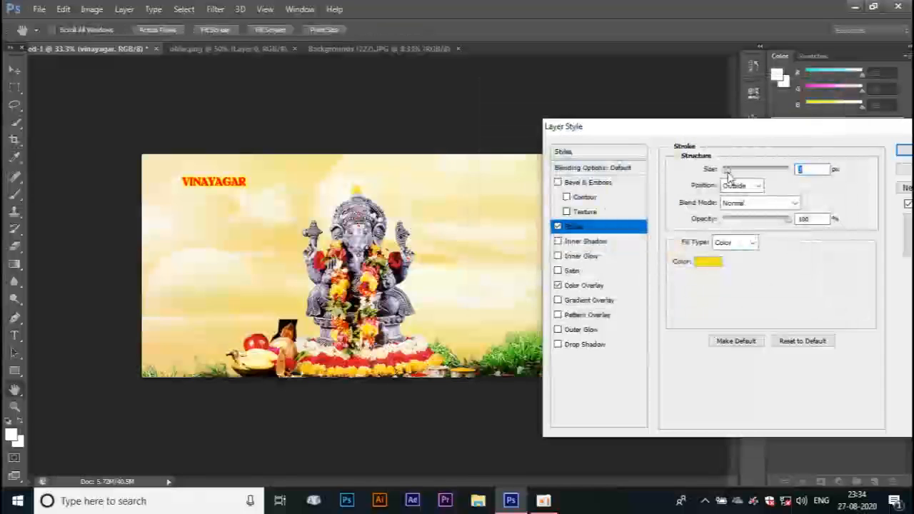
left_click(904, 152)
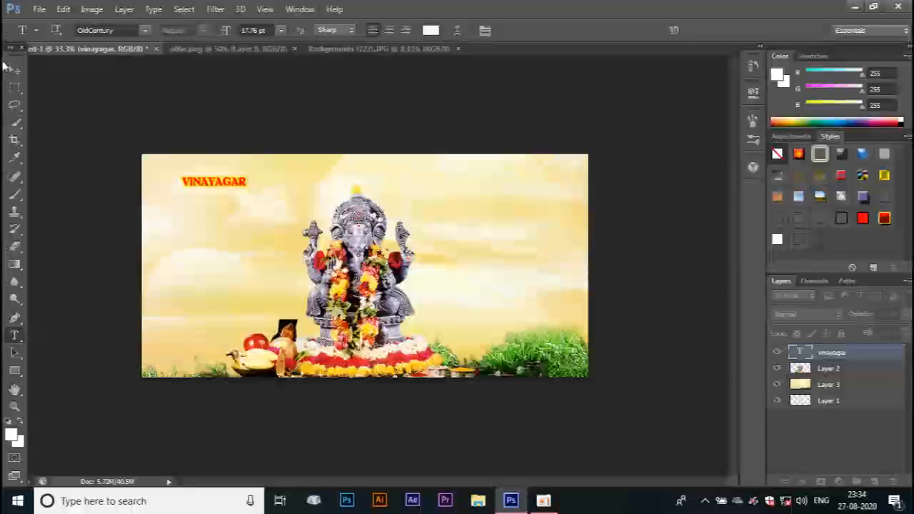
Step: Move the vinayagar text to the top centre of the banner, directly above the statue's head
left_click(16, 70)
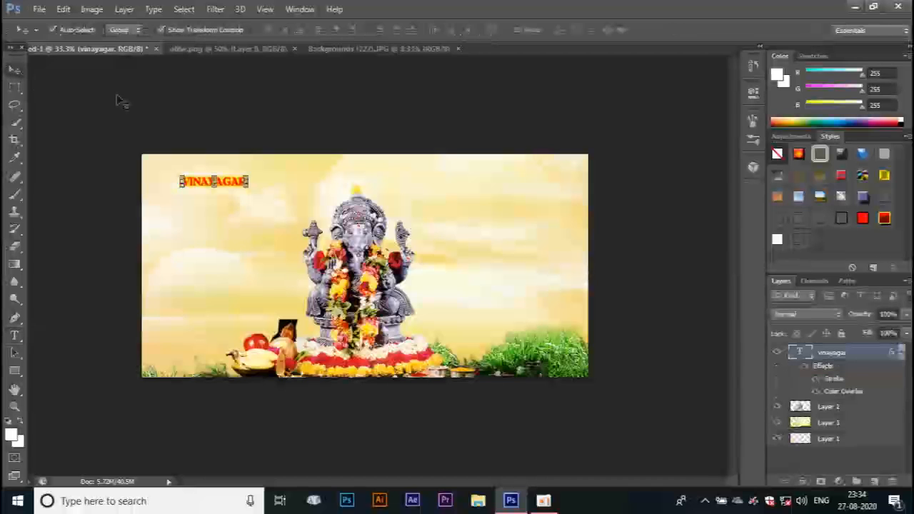
left_click_drag(216, 185, 359, 175)
left_click(382, 134)
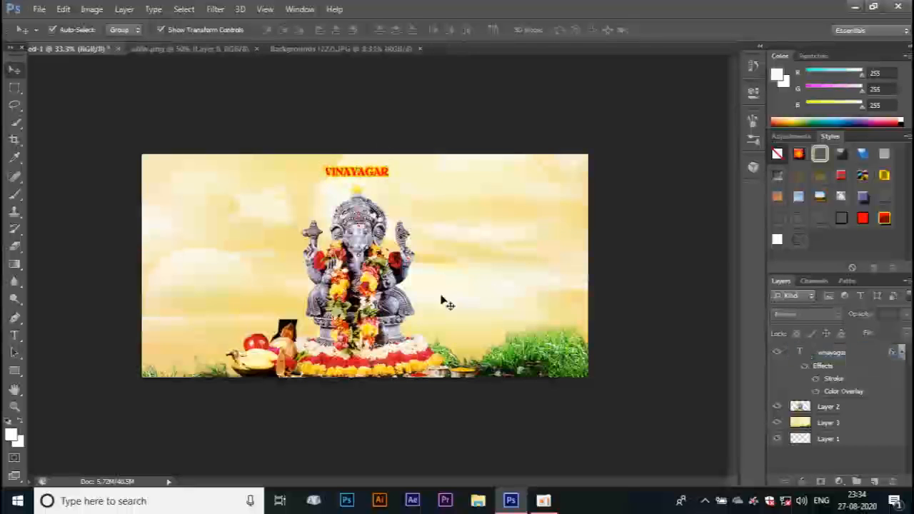
Step: Duplicate the Ganesha statue to the right of the original and scale the copy to about 80%
mouse_move(367, 279)
left_mouse_down()
mouse_move(375, 269)
mouse_move(365, 278)
left_mouse_up()
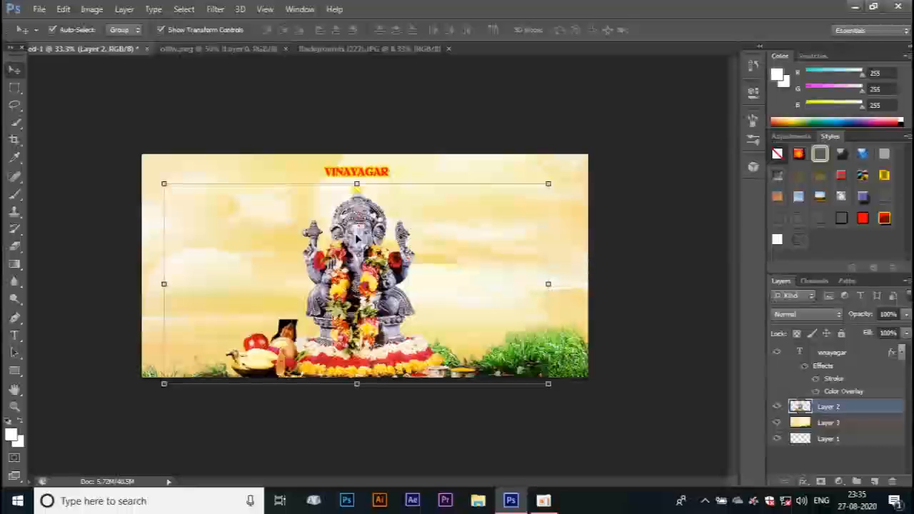
left_click_drag(358, 235, 515, 234)
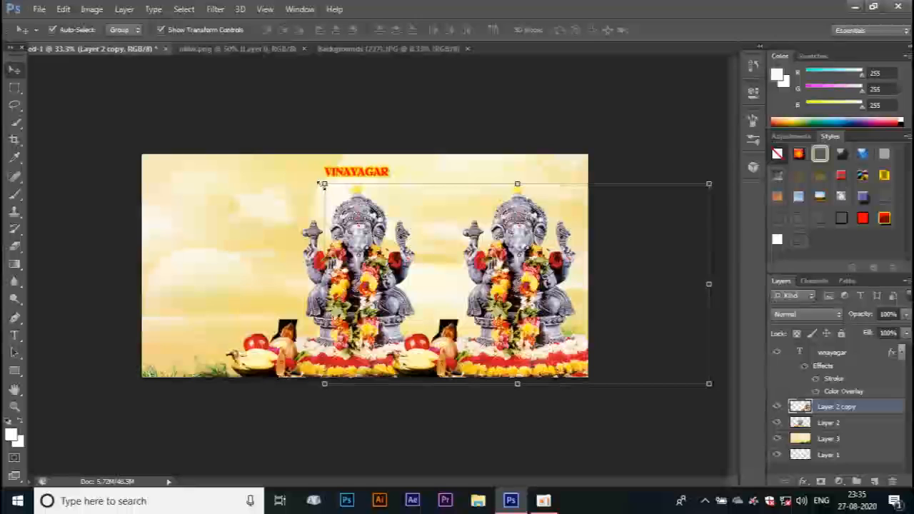
left_click_drag(325, 184, 404, 220)
left_click_drag(556, 281, 499, 265)
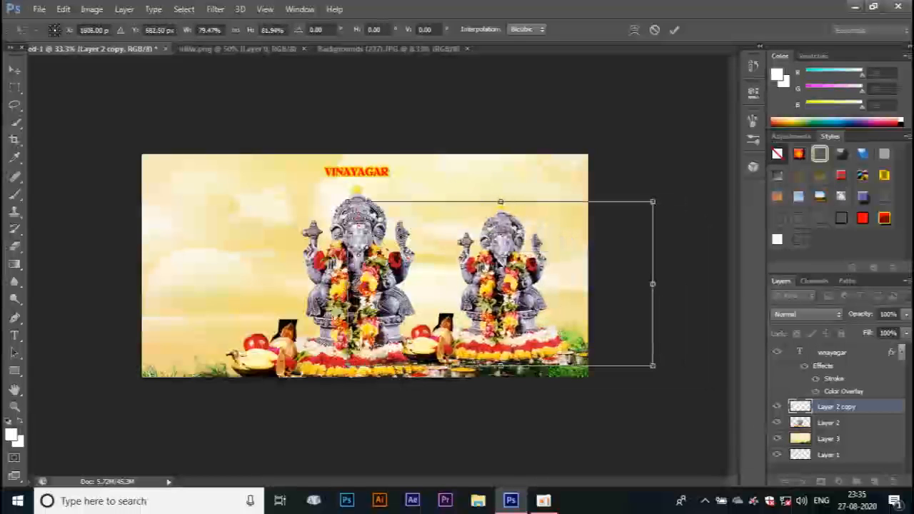
key("Return")
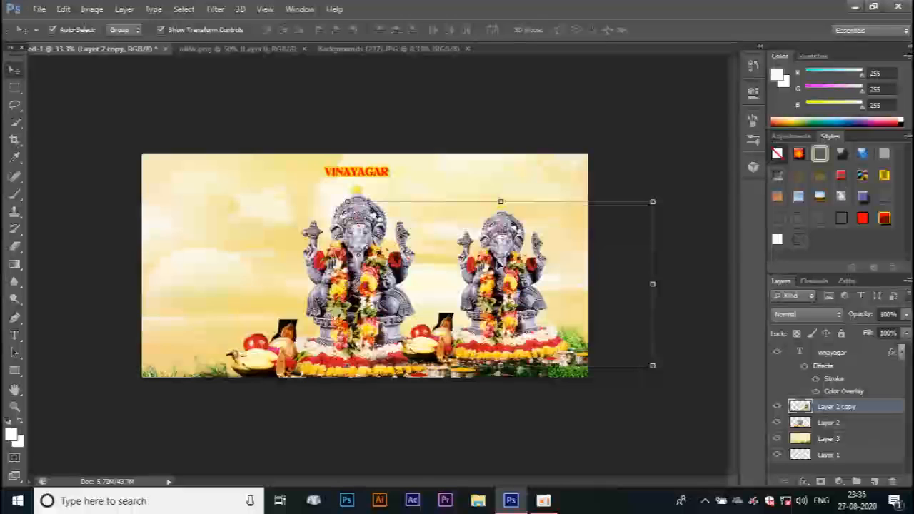
Step: Place the statue copy's layer between the main statue and the background, and shift the copy slightly up and to the left
key("ctrl+[")
key("ctrl+[")
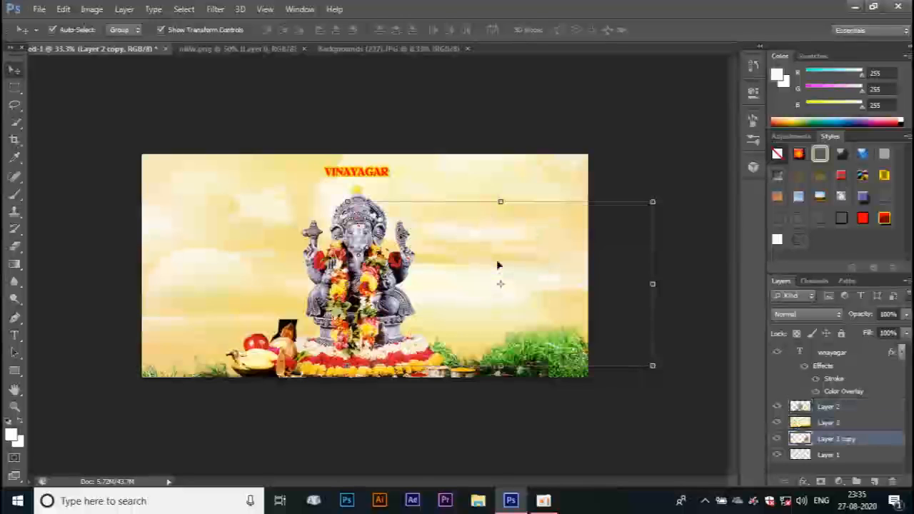
key("ctrl+]")
left_click_drag(507, 277, 496, 265)
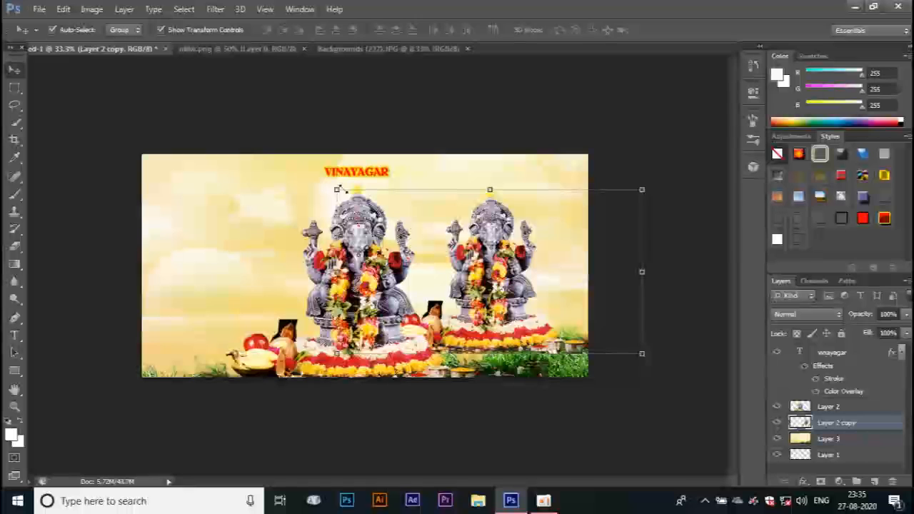
Step: Scale the statue copy to about 86%, rotate it -5°, and place it close beside the main statue's right side
left_click_drag(337, 189, 378, 212)
left_click_drag(505, 209, 446, 206)
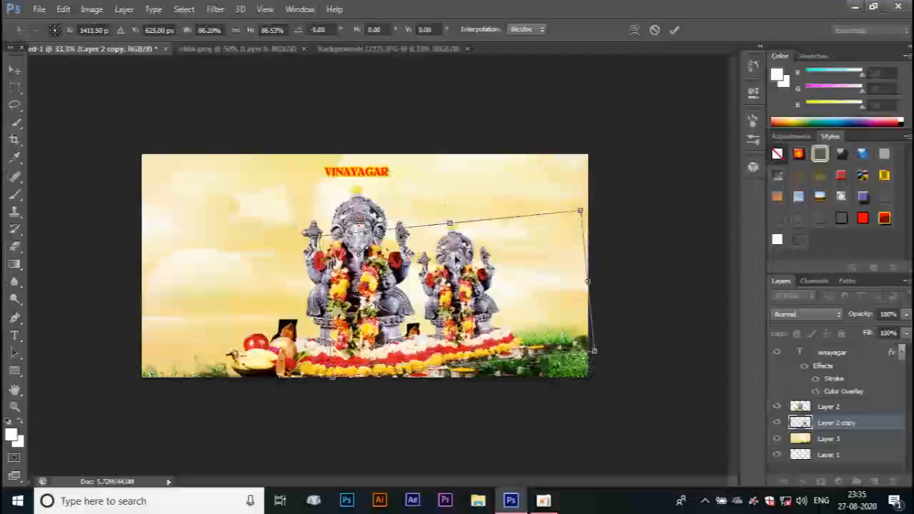
left_click_drag(455, 260, 462, 257)
key("Return")
left_click(518, 247)
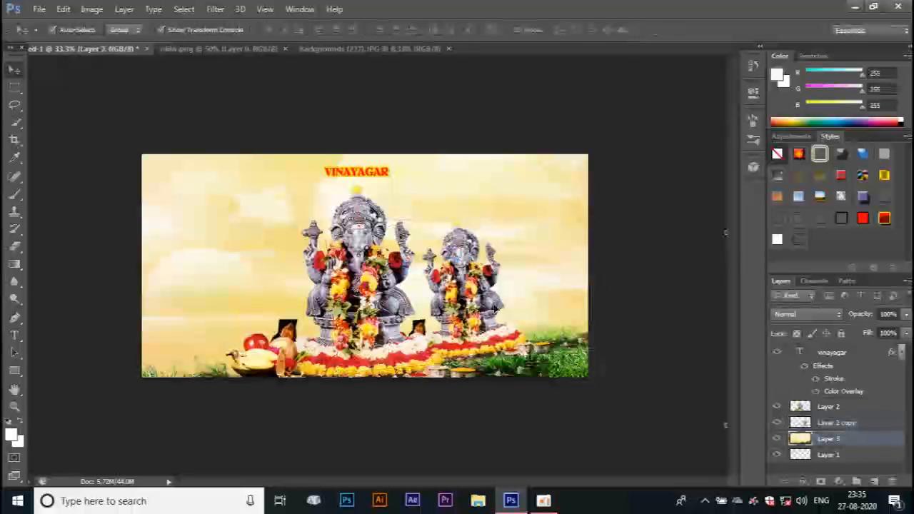
Step: Duplicate the smaller statue to the left side of the main statue and shift the right-hand copy slightly outward
left_click(490, 291)
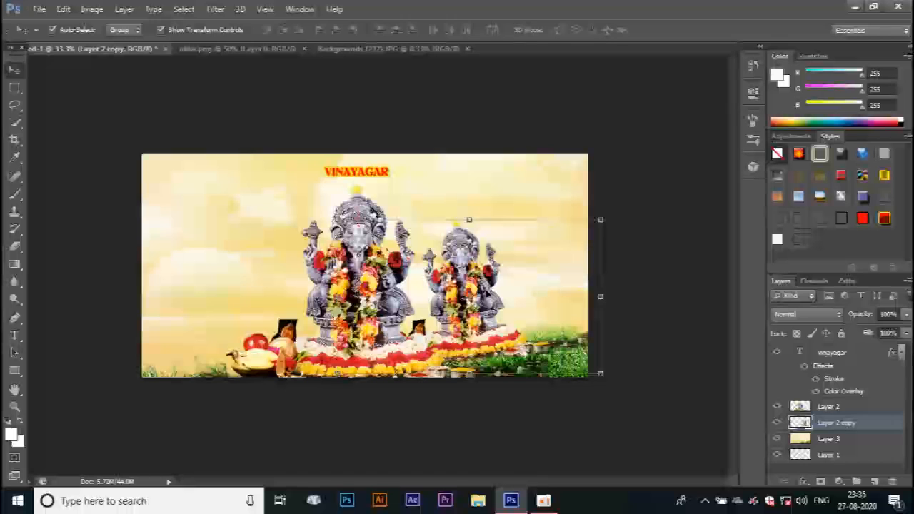
left_click_drag(471, 265, 248, 273)
left_click(451, 177)
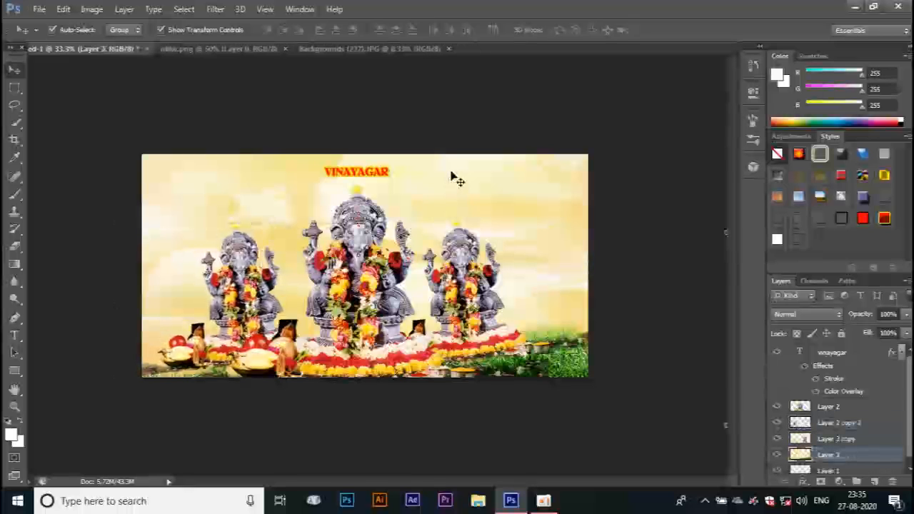
left_click_drag(457, 248, 468, 255)
left_click(540, 84)
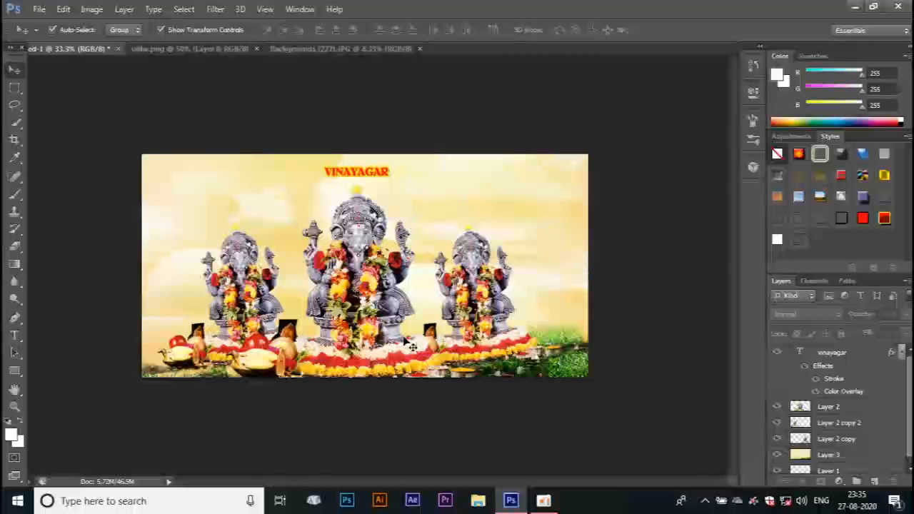
left_click(344, 48)
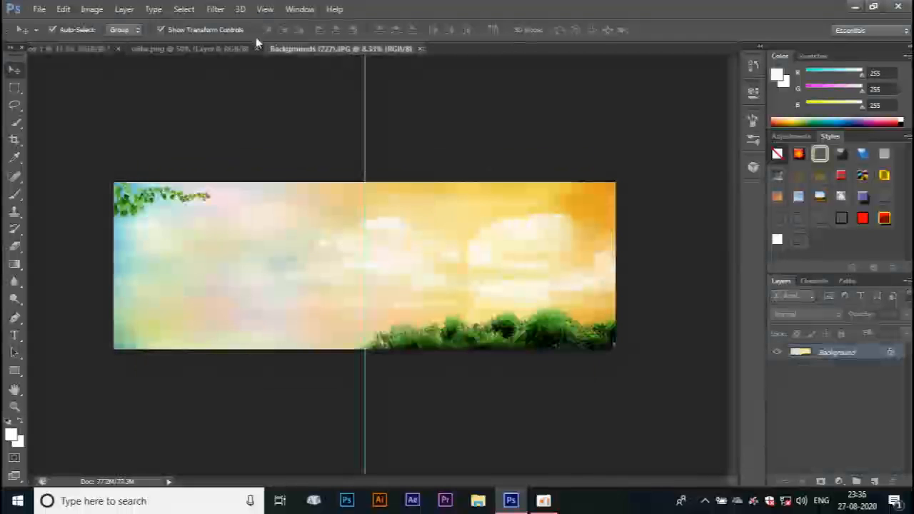
left_click(135, 50)
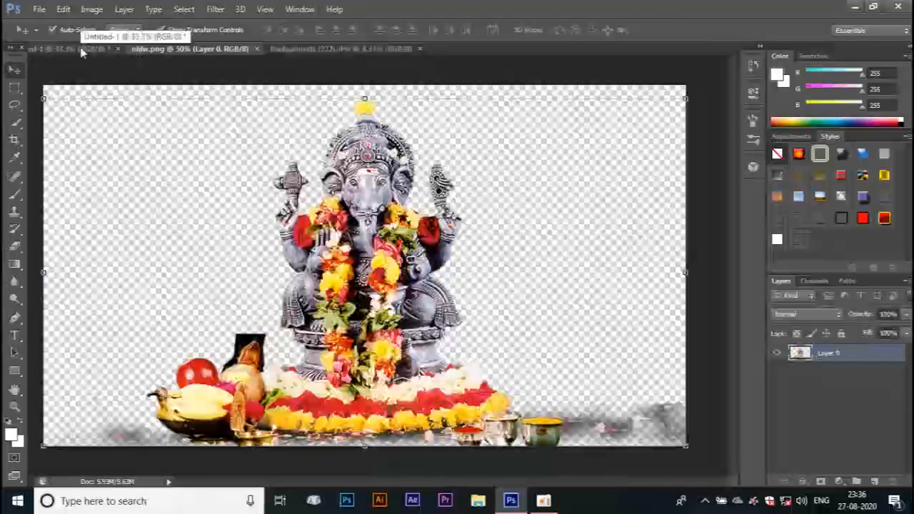